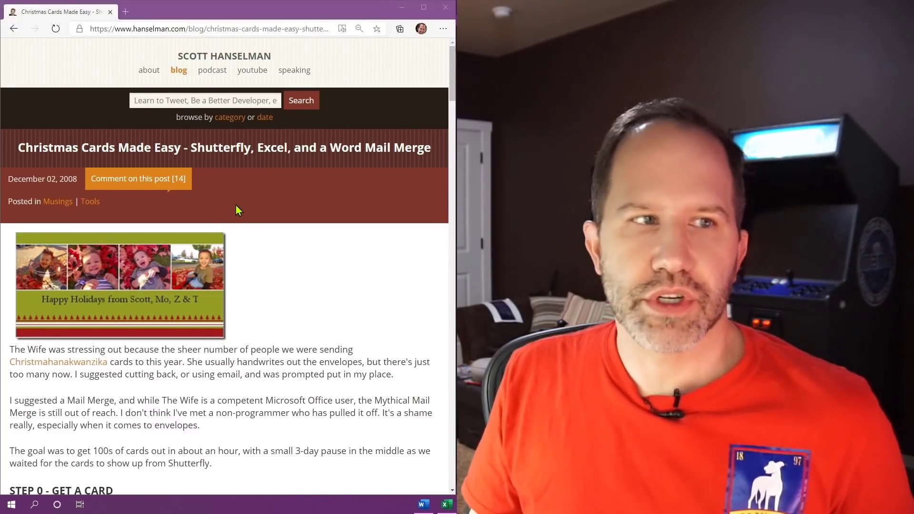
Minimize the blog, create a new blank document, then return to Document2's Mailings commands.
click(403, 7)
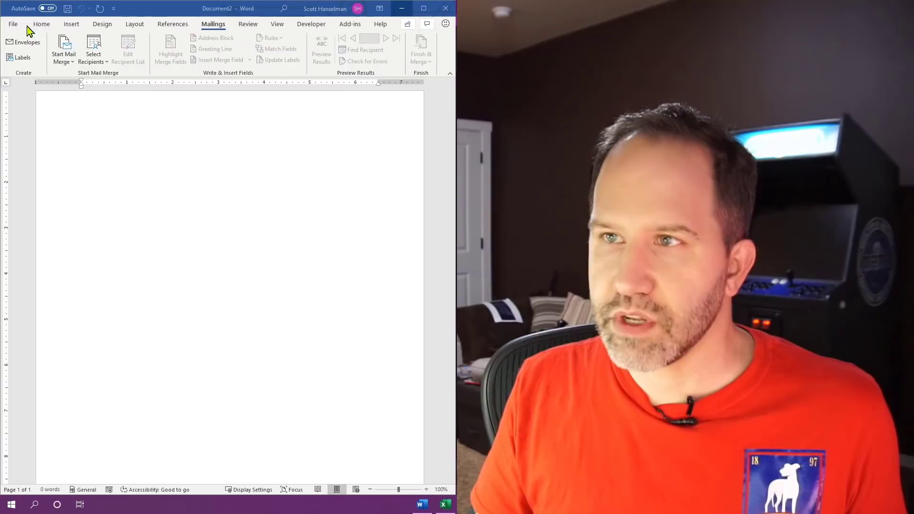
click(40, 25)
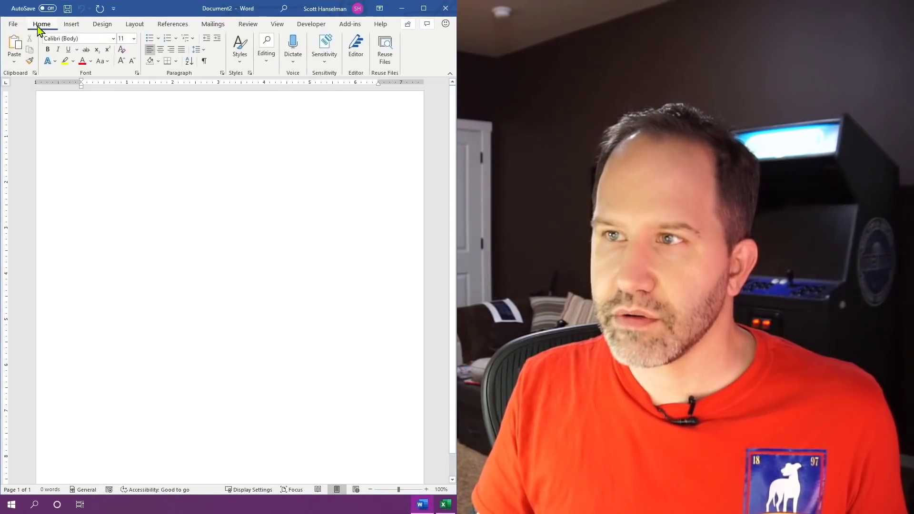
click(13, 25)
click(119, 102)
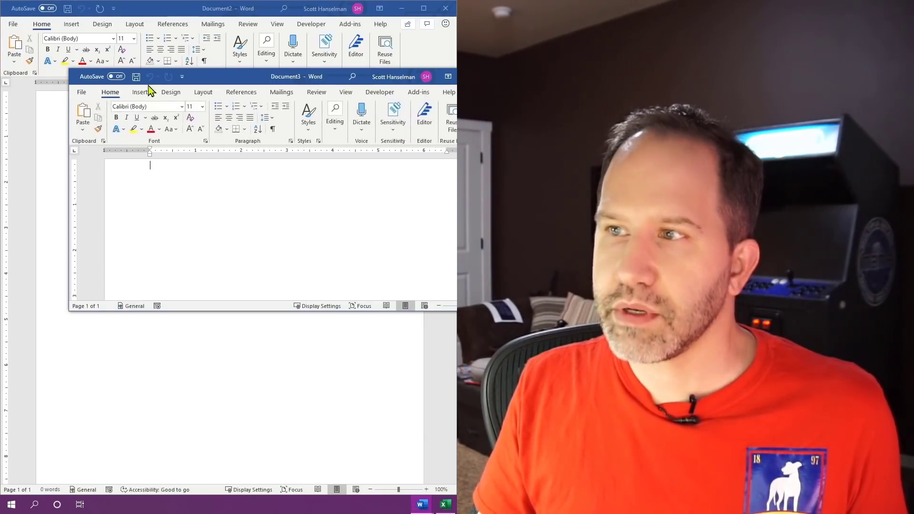
click(427, 69)
click(214, 25)
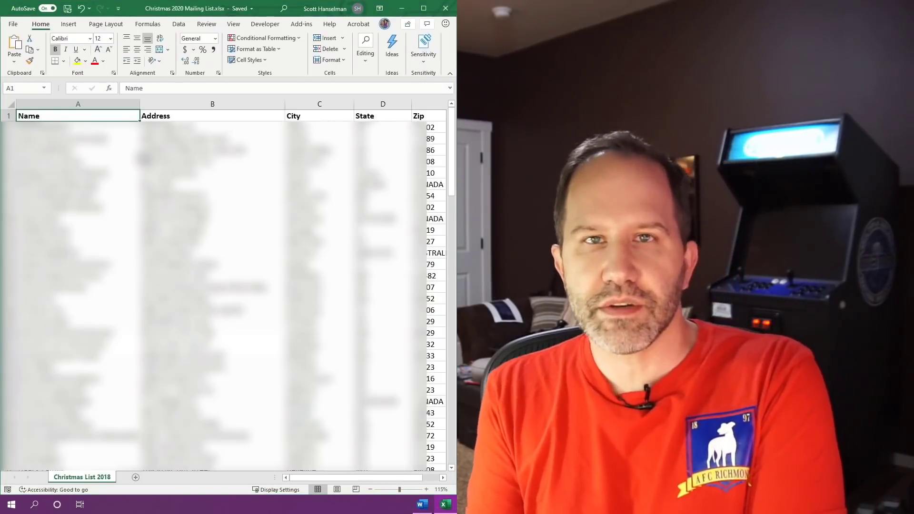
Check the Excel header row across the Address, City, State and Zip columns.
click(212, 116)
key(Right)
key(Right)
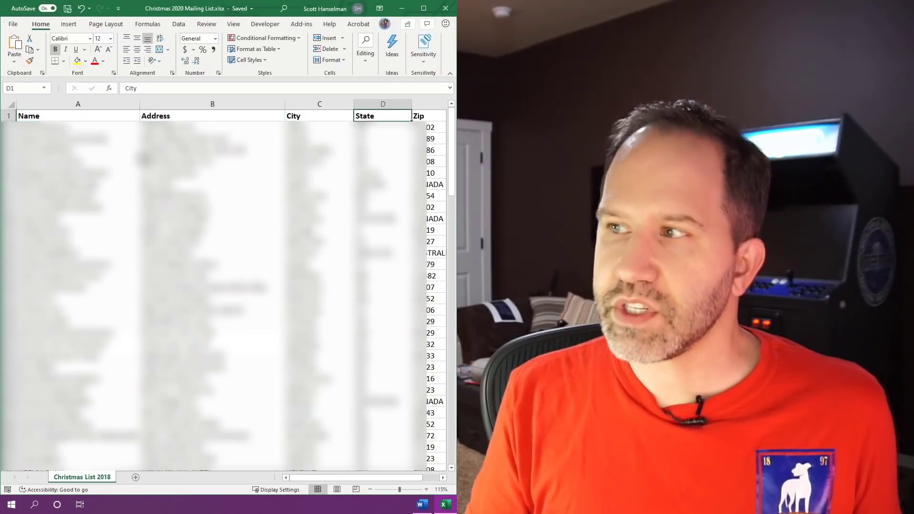
key(Right)
key(Left)
key(Left)
key(Left)
key(Left)
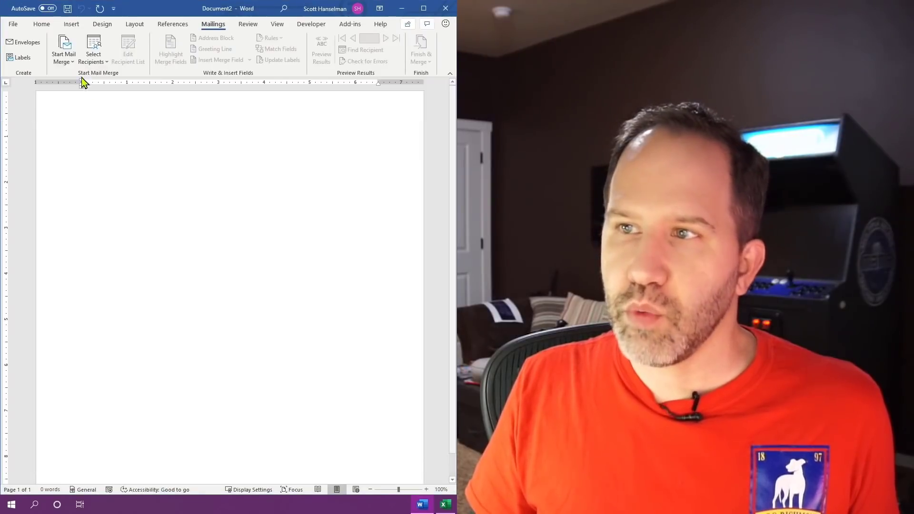
Start a Labels mail merge, keeping Avery US Letter as the label vendor.
click(64, 58)
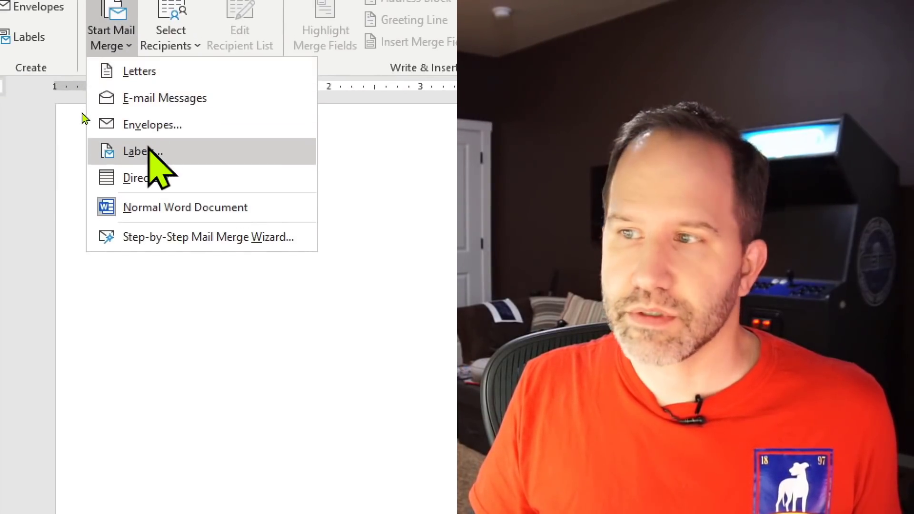
click(148, 150)
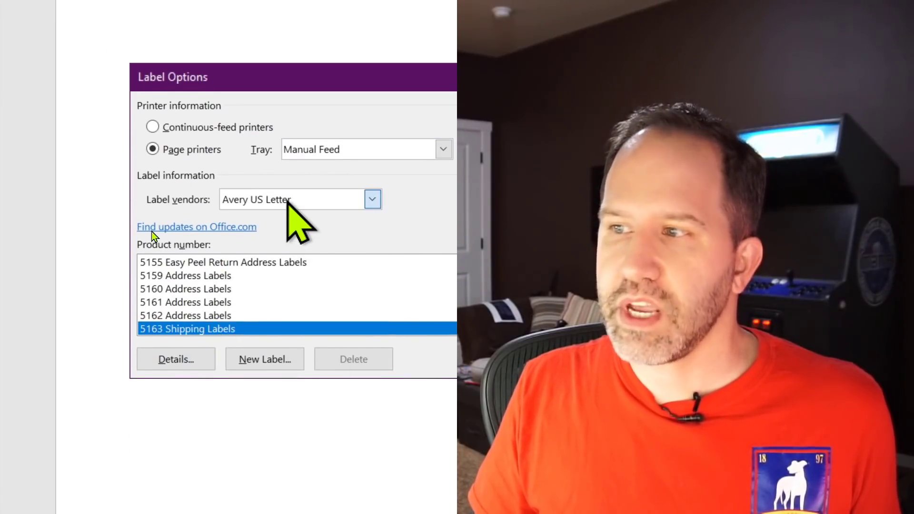
click(288, 200)
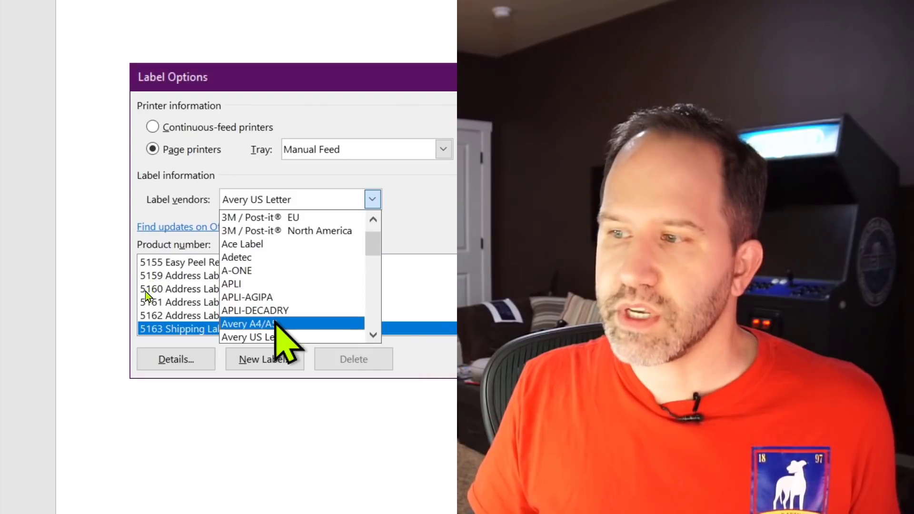
click(302, 199)
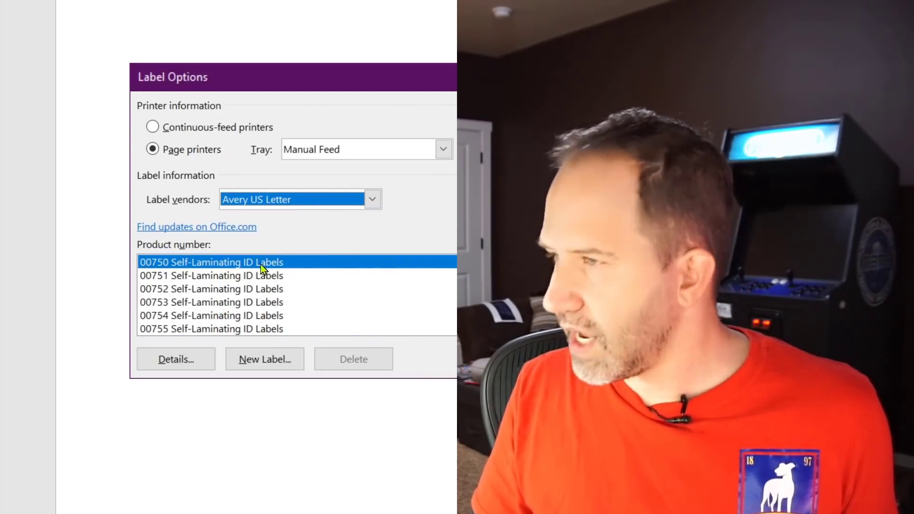
Pick 8660 Address Labels from the Avery product number list.
scroll(241, 274, down, 10)
scroll(241, 282, down, 10)
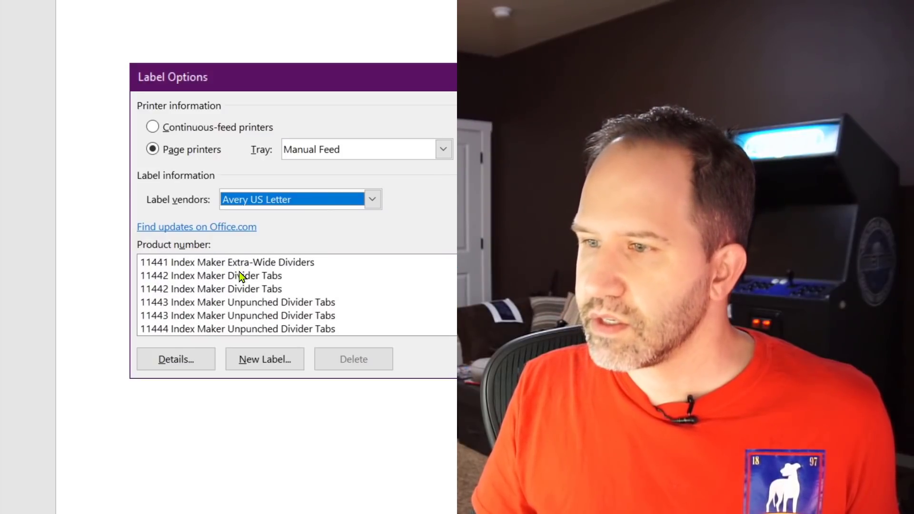
scroll(189, 281, up, 9)
click(189, 286)
scroll(179, 261, up, 2)
click(178, 261)
key(Up)
key(Up)
key(Up)
key(Up)
key(Up)
key(Up)
key(Up)
key(Up)
key(Up)
key(Up)
key(Up)
key(Up)
key(Up)
key(Up)
key(Up)
key(Up)
key(Up)
key(Up)
key(Up)
key(Up)
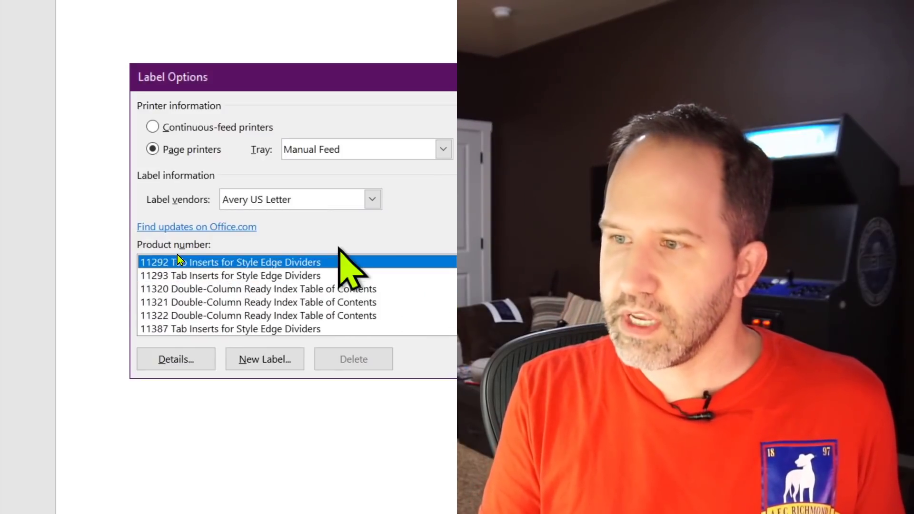
key(Home)
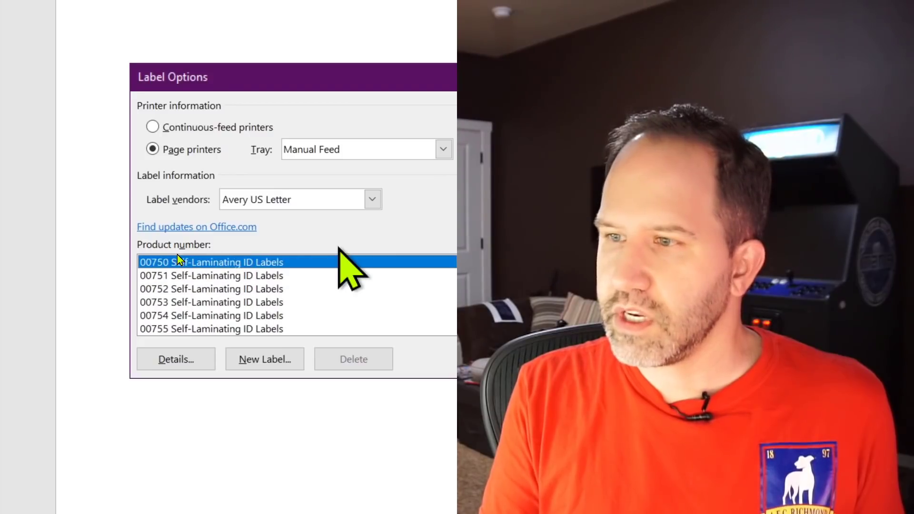
key(Down)
key(Down)
key(Down)
key(Down)
key(Down)
key(Down)
key(Down)
key(Down)
key(Down)
key(Down)
key(Down)
key(Down)
key(Down)
key(Down)
key(Down)
key(Down)
key(Down)
key(Down)
key(Down)
key(Down)
key(Down)
key(Down)
key(Down)
key(Down)
key(Down)
key(Down)
key(Down)
key(Down)
key(Down)
key(Down)
key(Down)
key(Down)
key(Down)
key(Down)
key(Down)
key(Down)
key(Down)
key(Down)
key(Down)
key(Down)
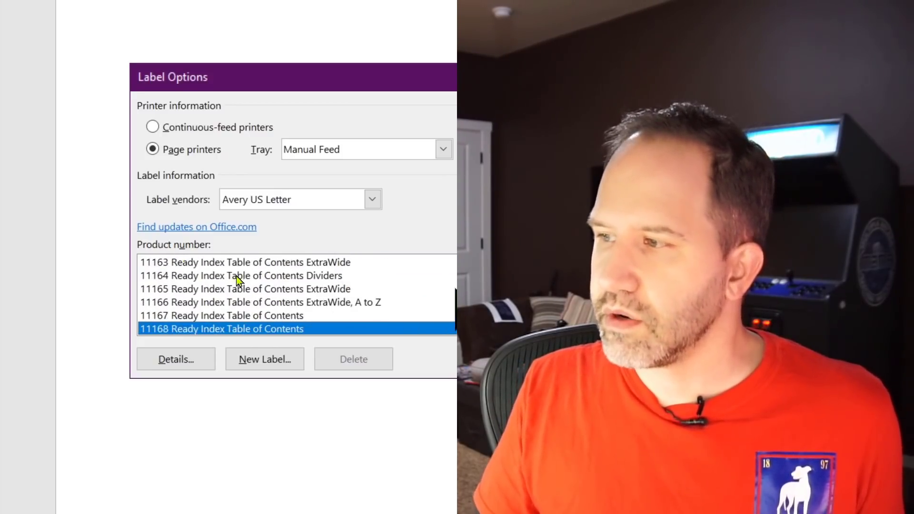
scroll(240, 278, down, 20)
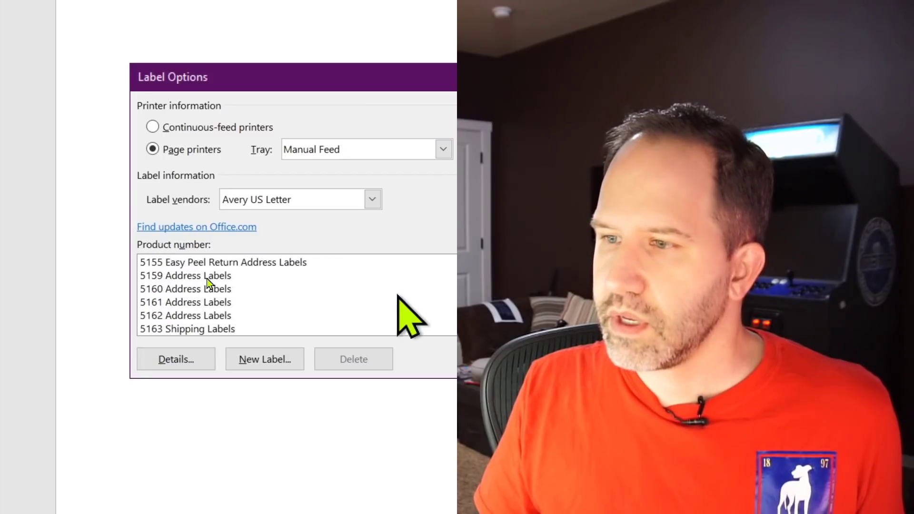
scroll(190, 278, down, 20)
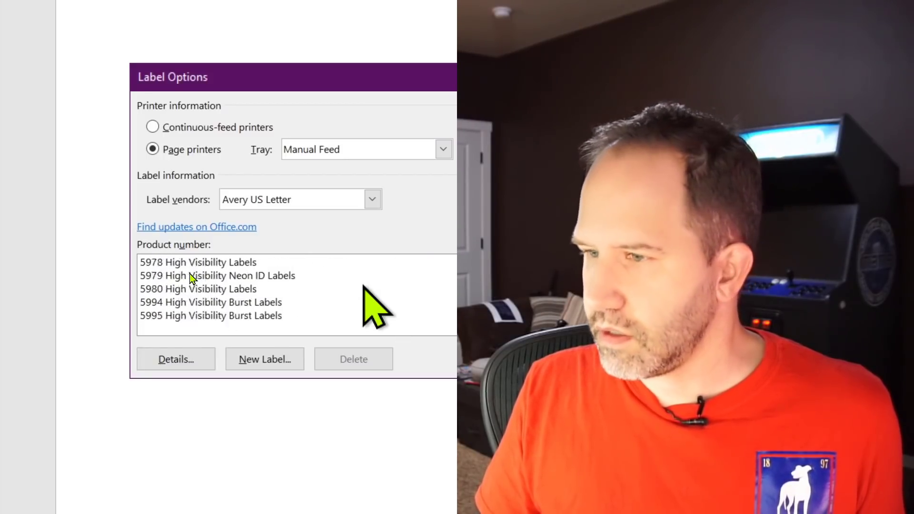
scroll(190, 278, down, 20)
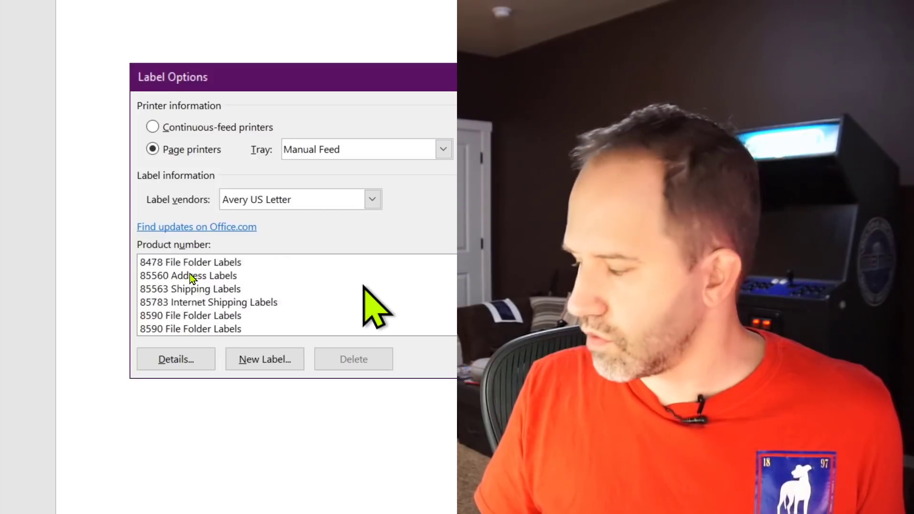
scroll(191, 278, down, 3)
scroll(188, 279, up, 15)
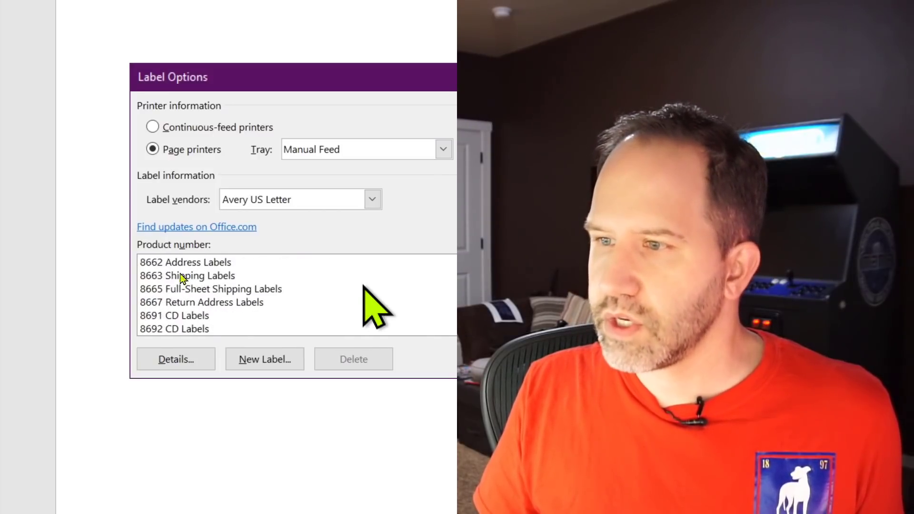
scroll(315, 284, up, 2)
scroll(327, 302, down, 2)
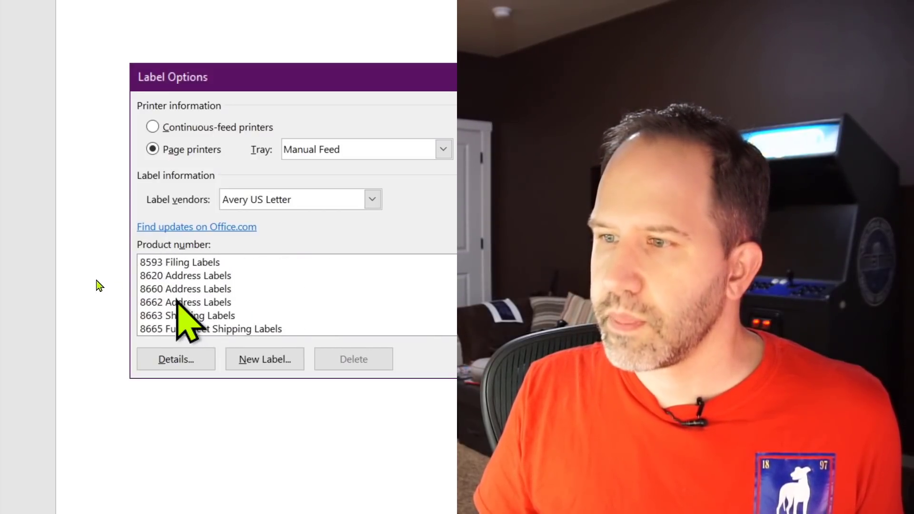
click(180, 291)
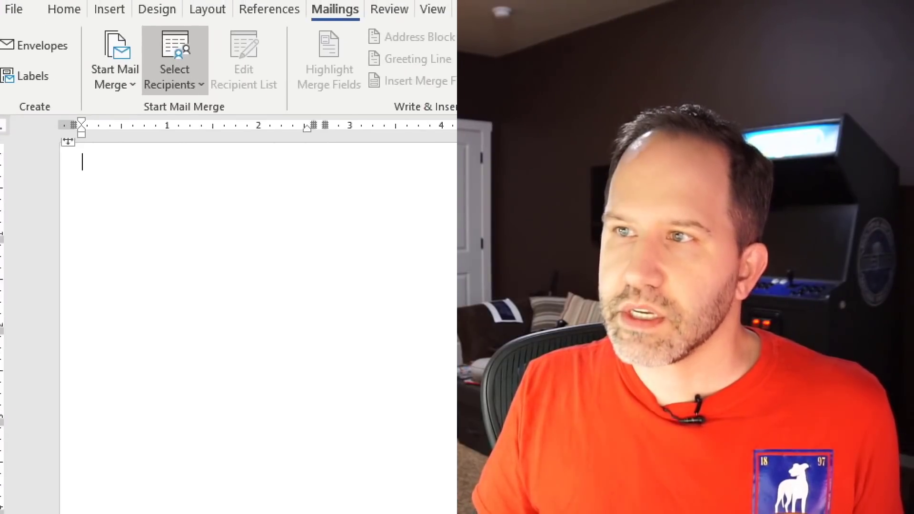
Use the Christmas mailing list workbook's 'Christmas List 2018$' sheet as the recipient list.
drag(79, 41, 133, 163)
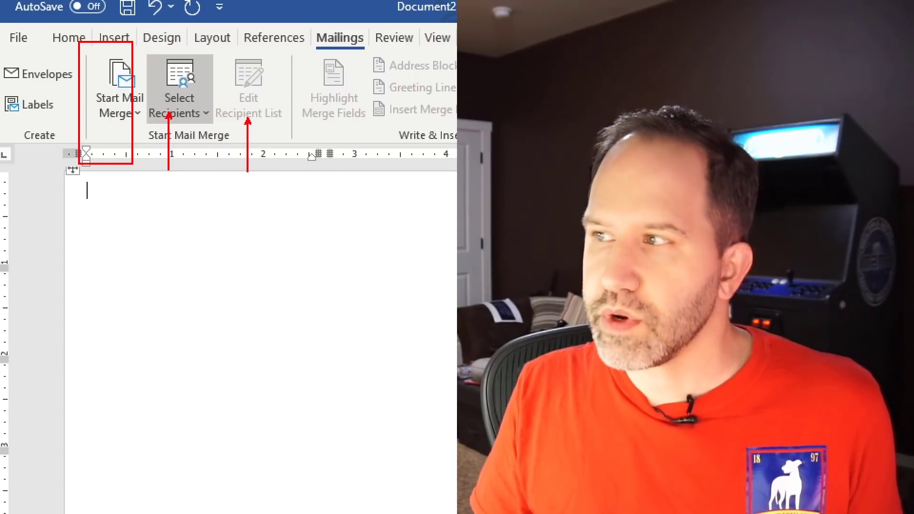
click(193, 95)
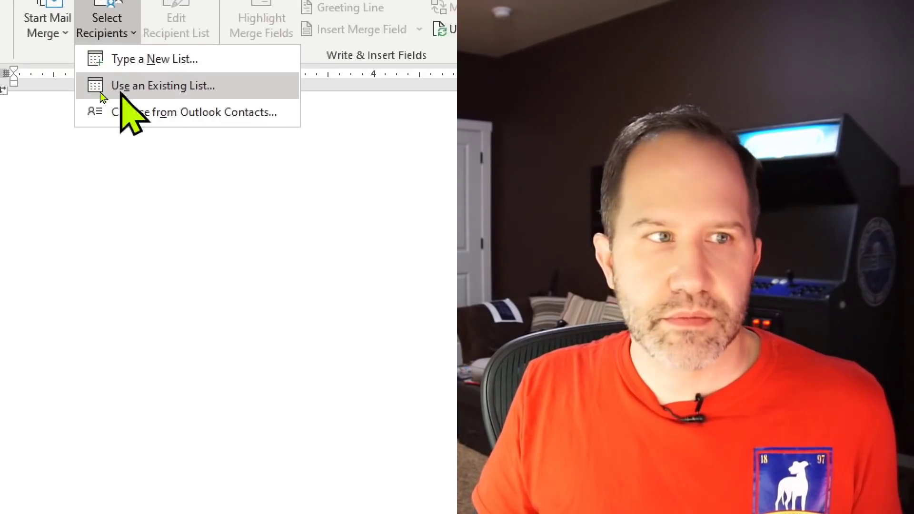
click(121, 94)
double_click(235, 113)
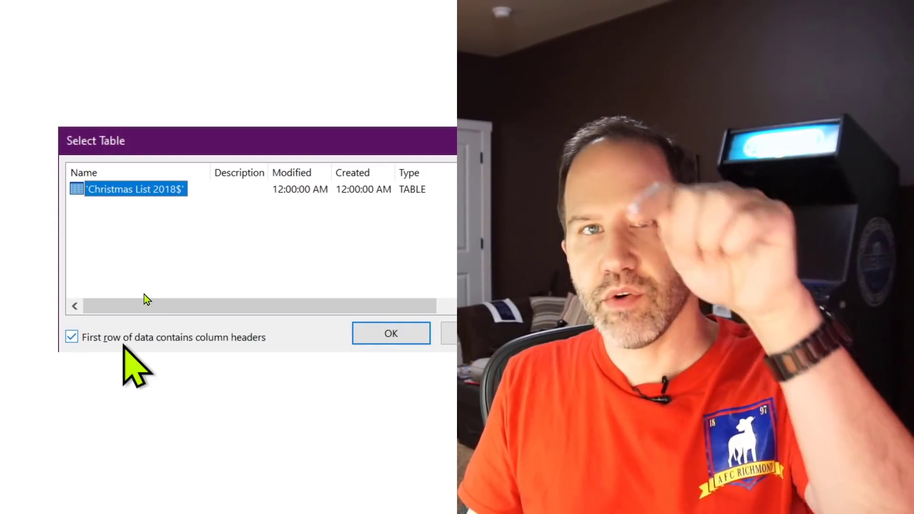
click(391, 334)
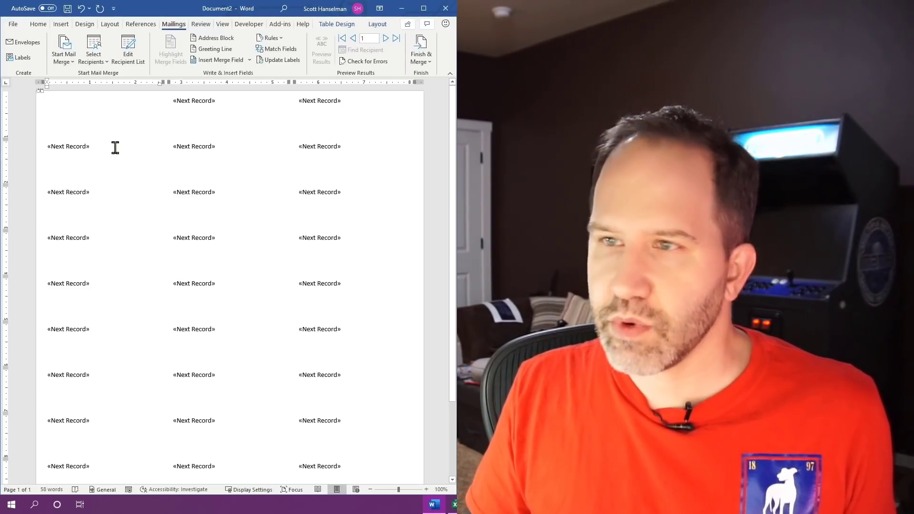
Bring back the Mailings commands and place the cursor on the first label's first line.
click(75, 114)
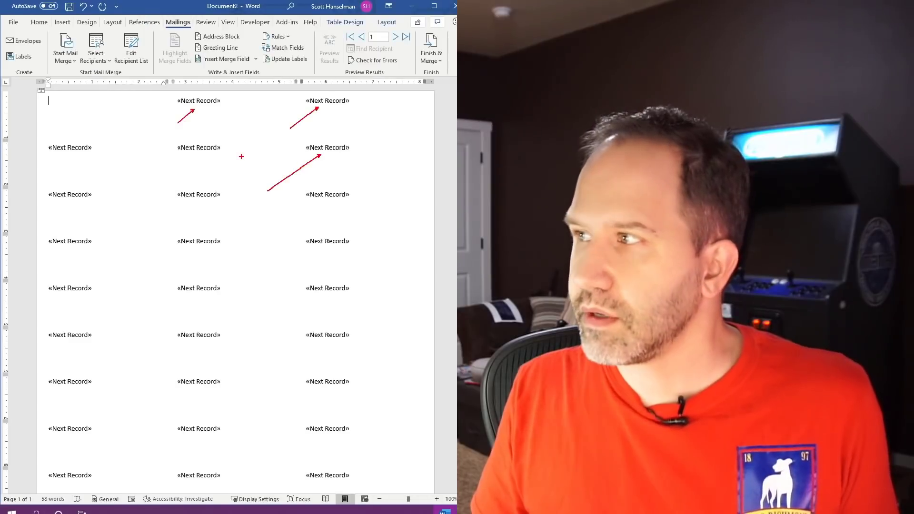
key(Escape)
click(230, 23)
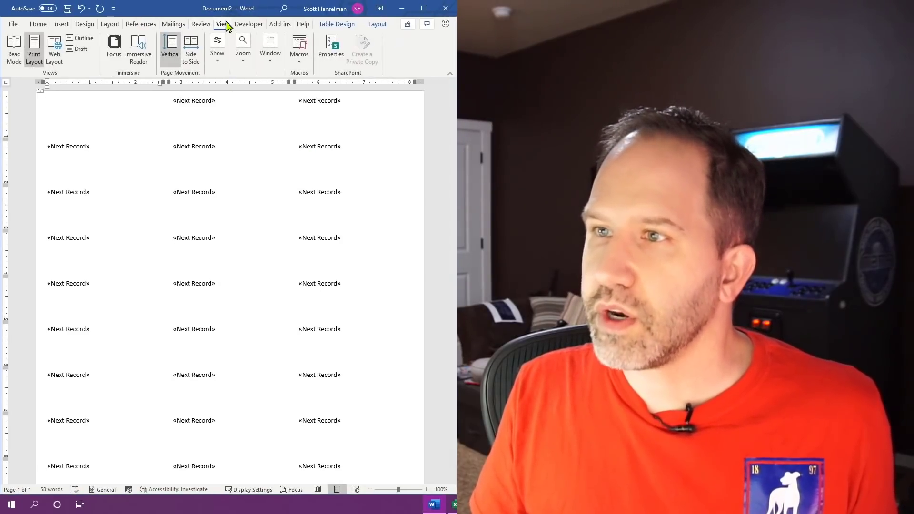
click(172, 23)
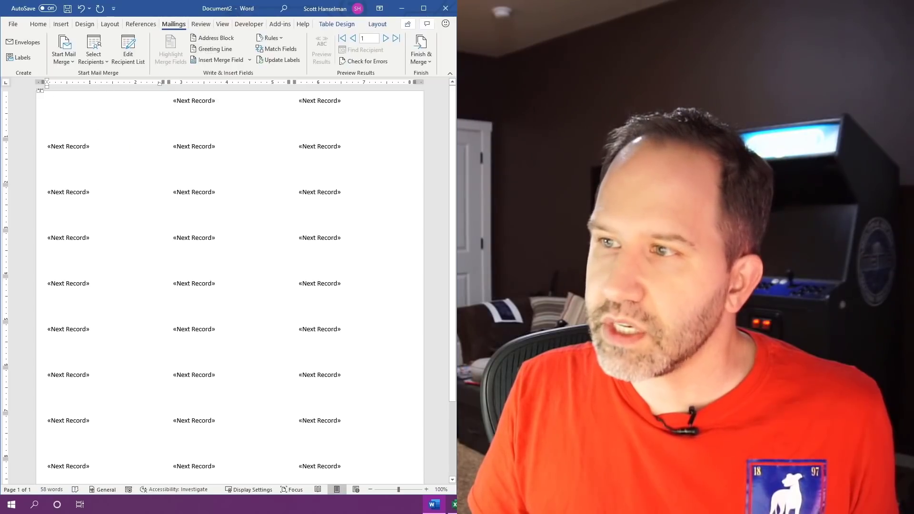
key(BackSpace)
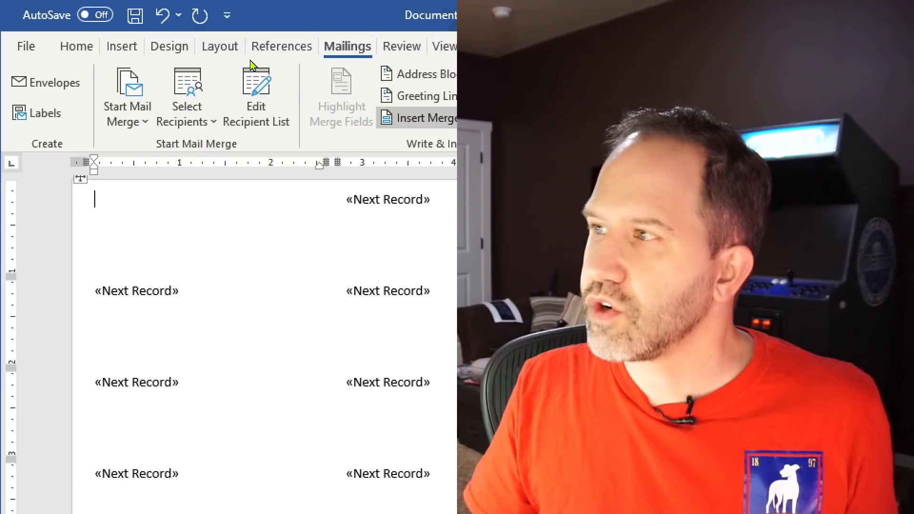
Insert «Name» on the first line and «Address» on the second line of the label.
key(Return)
key(Down)
key(Return)
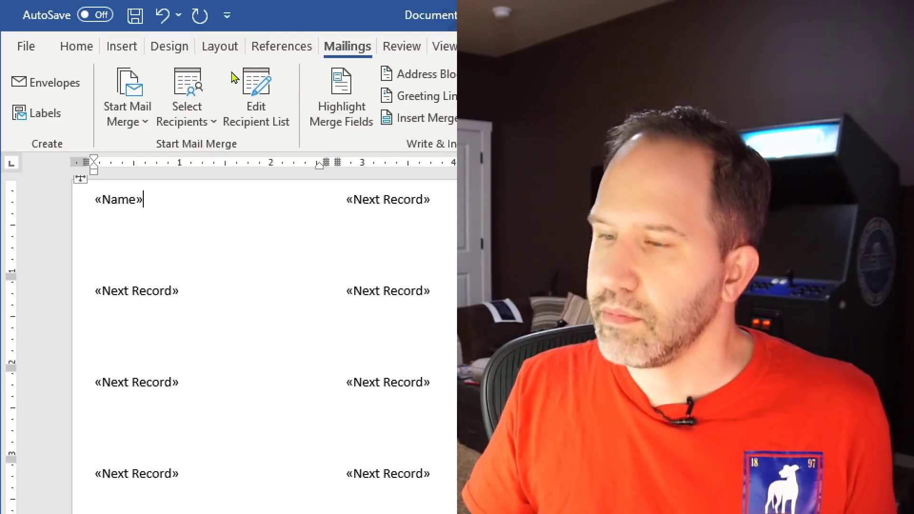
key(Return)
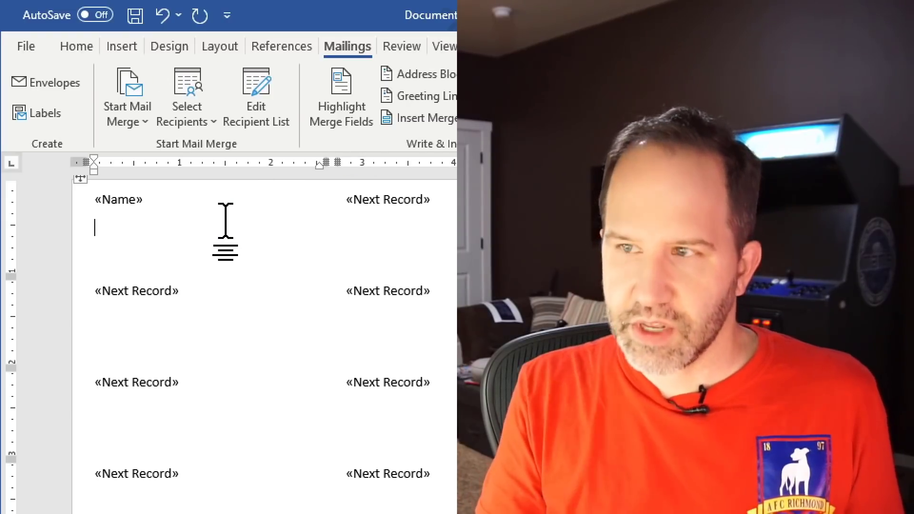
key(BackSpace)
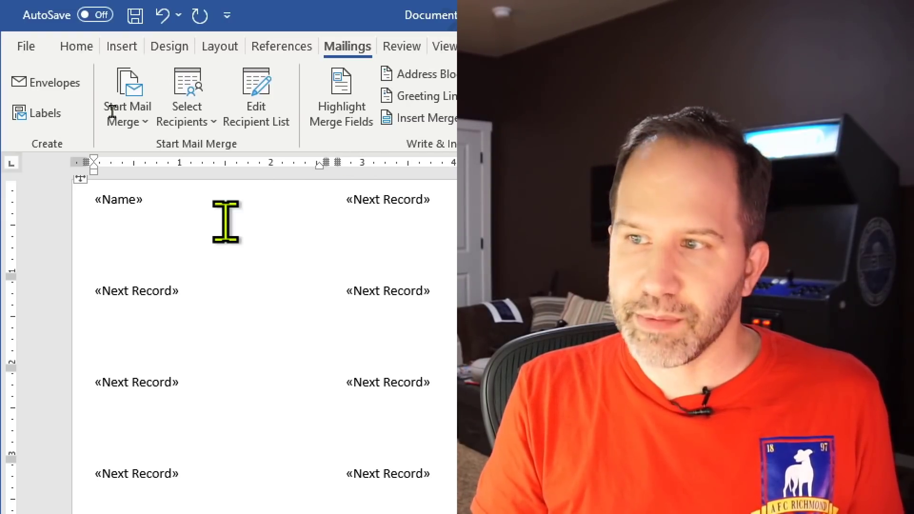
key(Return)
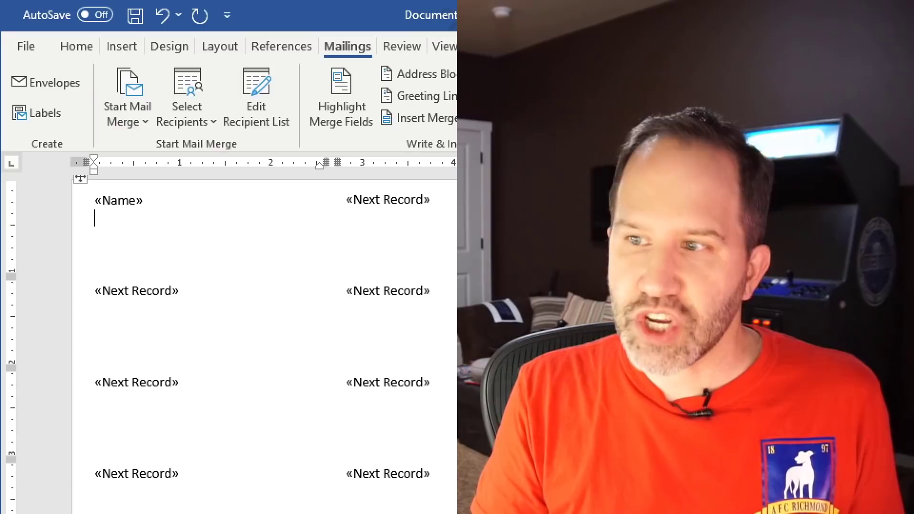
click(431, 118)
click(431, 171)
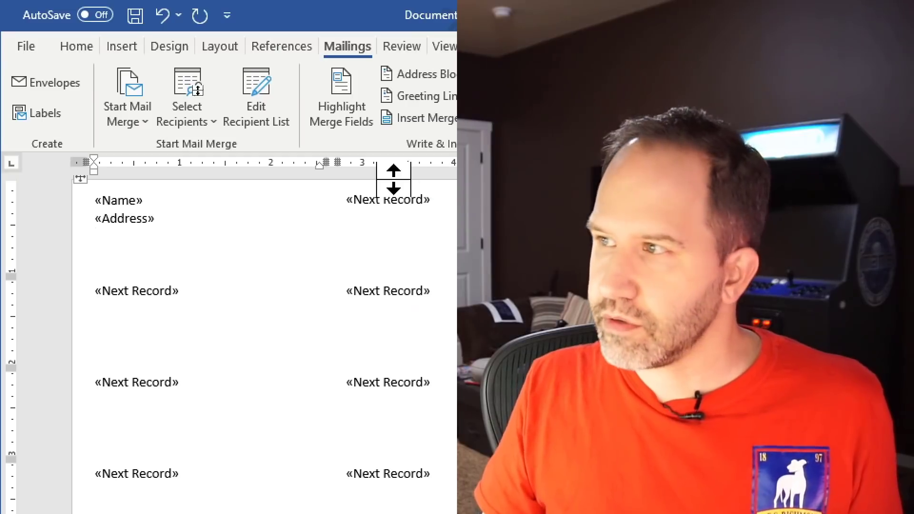
Add a third line reading «City», «State» «Zip».
click(426, 119)
click(431, 208)
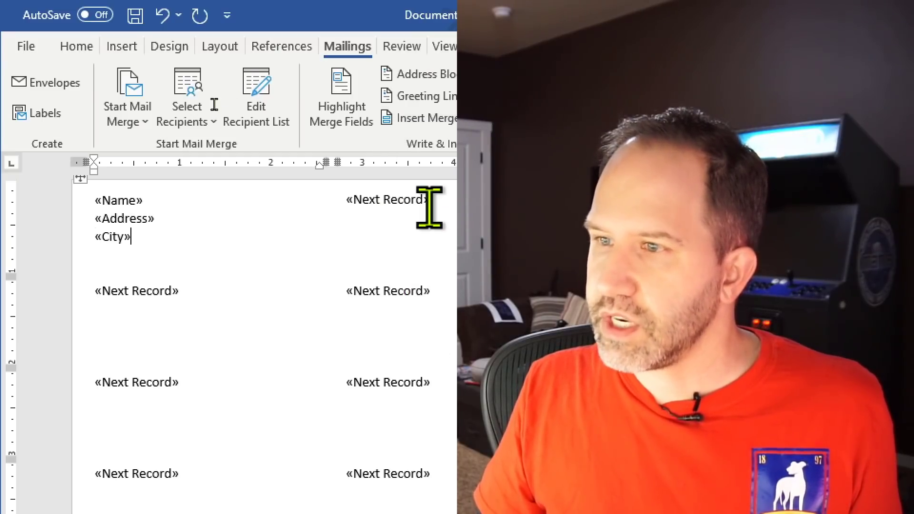
text(,)
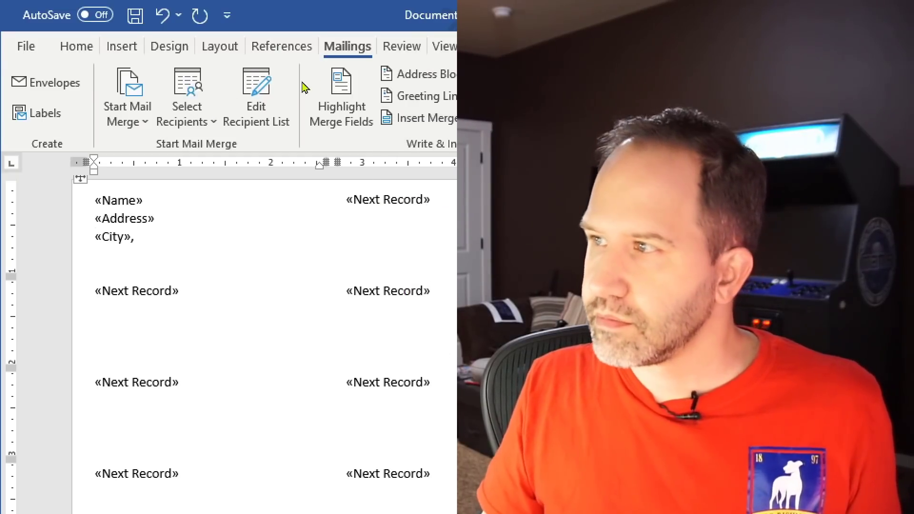
key(alt+m)
key(i)
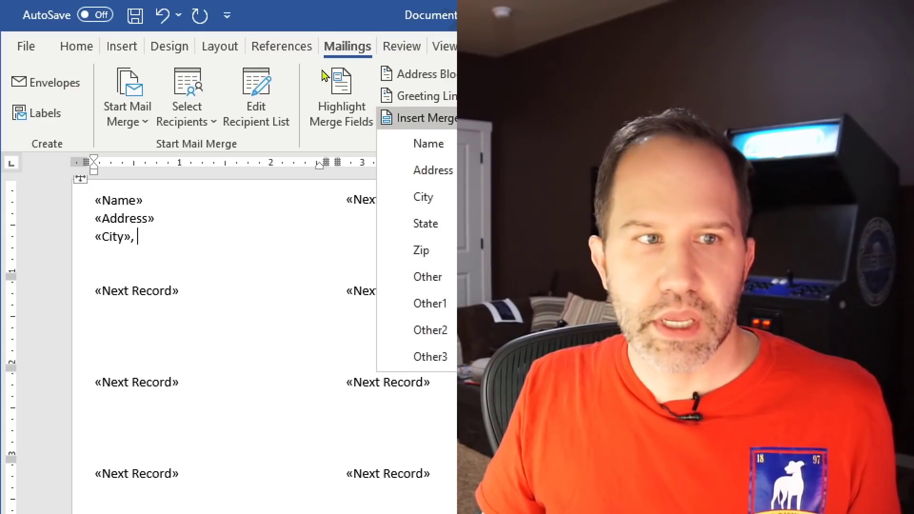
key(Down)
key(Down)
key(Down)
key(Down)
key(Return)
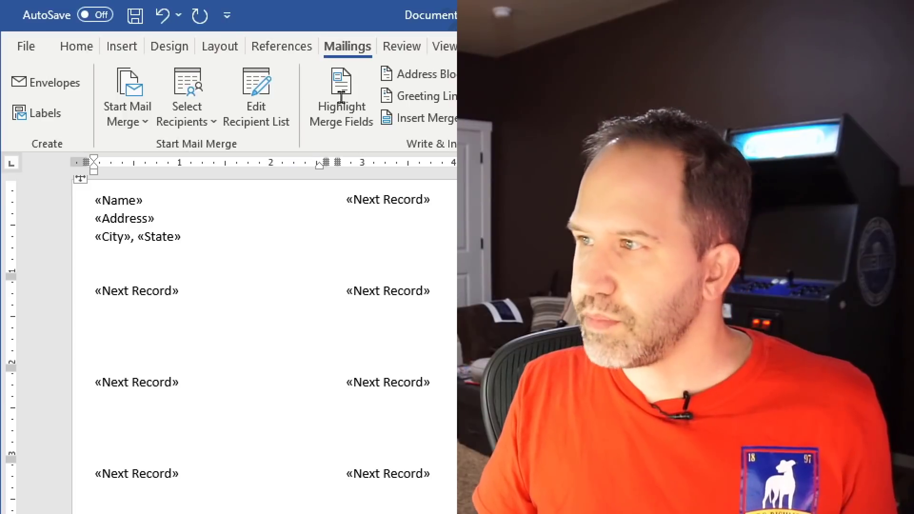
click(408, 118)
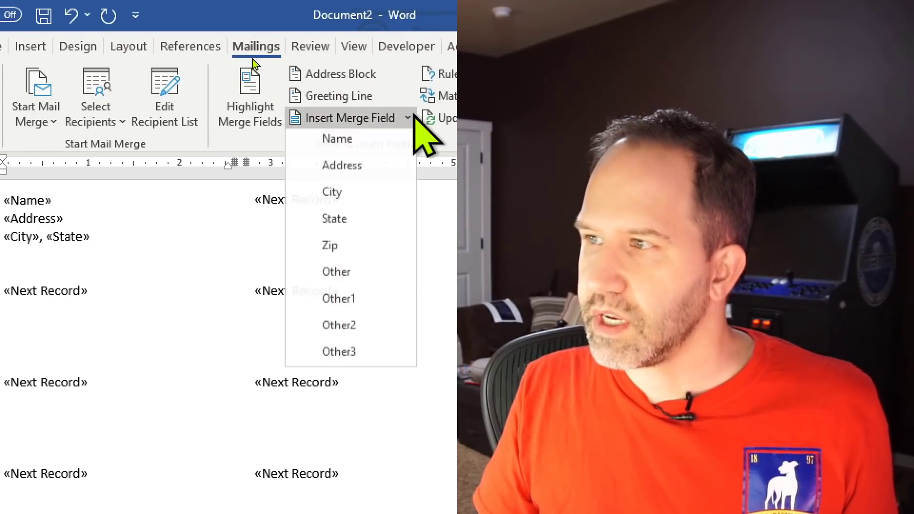
click(318, 249)
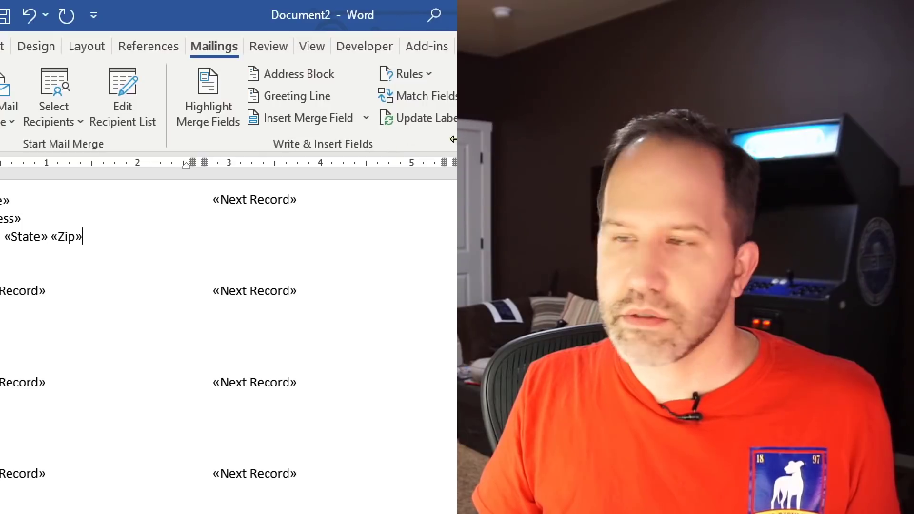
Update Labels to copy the address block to all labels, then toggle Preview Results to check the data.
click(447, 119)
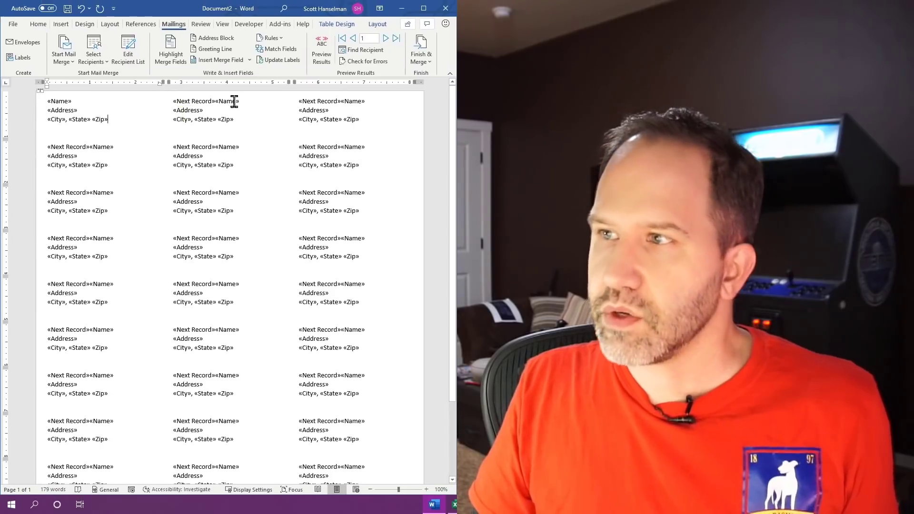
click(322, 47)
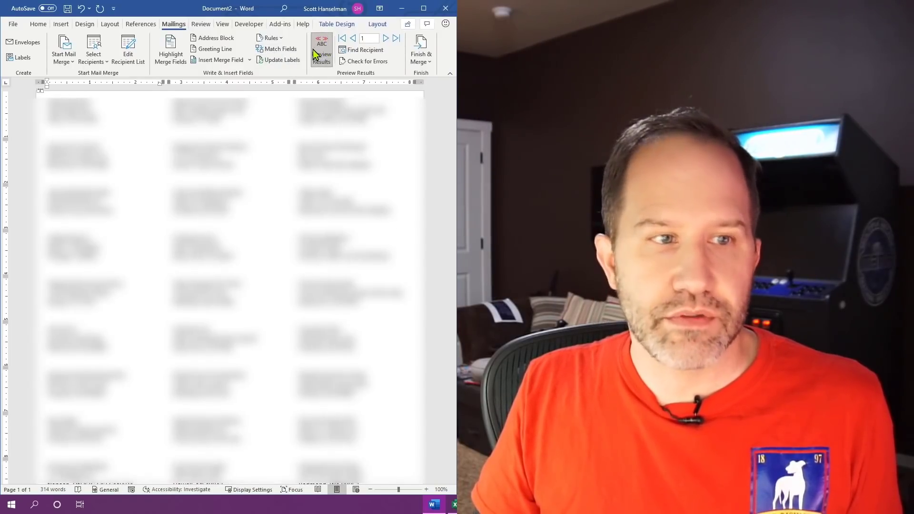
right_click(314, 54)
click(324, 45)
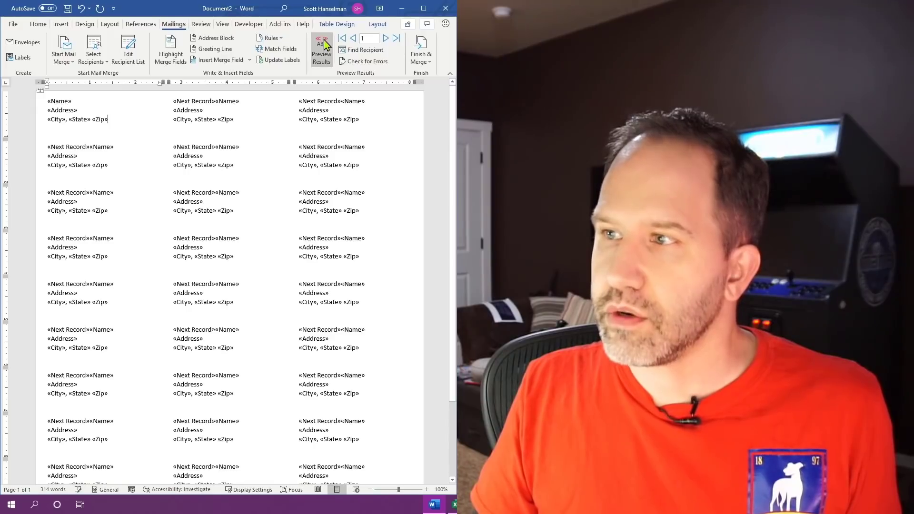
click(324, 45)
click(324, 46)
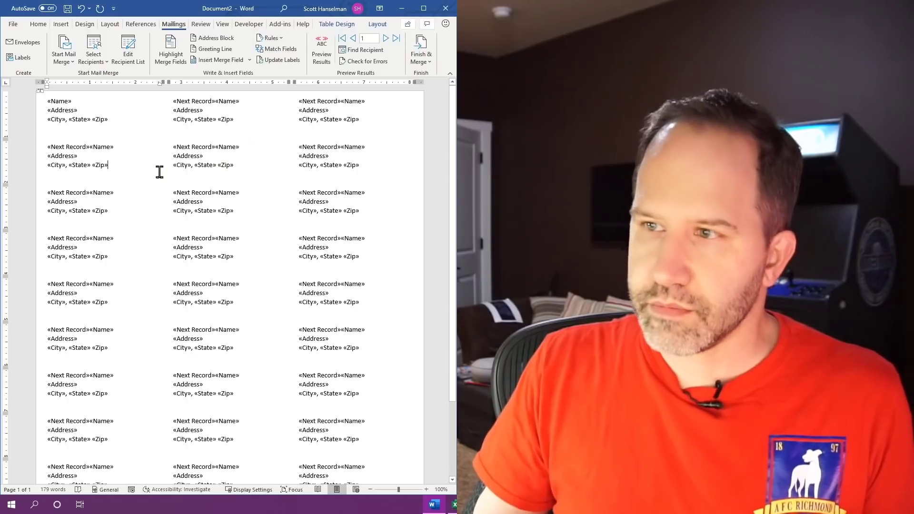
Open the Print screen and start a page range, then leave without printing.
key(ctrl+p)
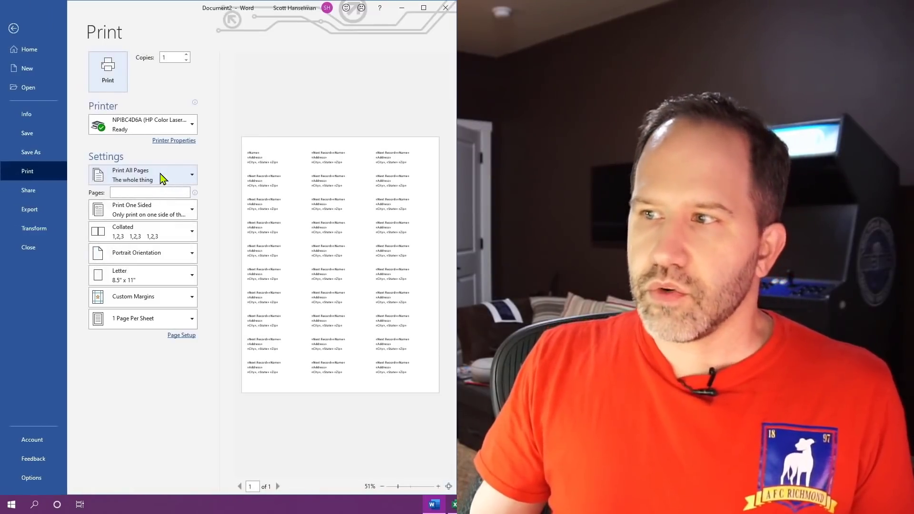
mouse_move(156, 131)
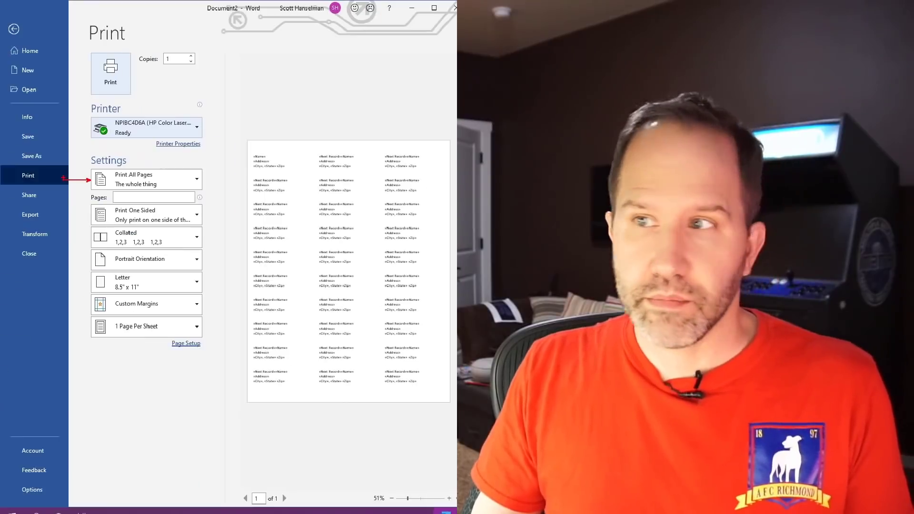
click(141, 193)
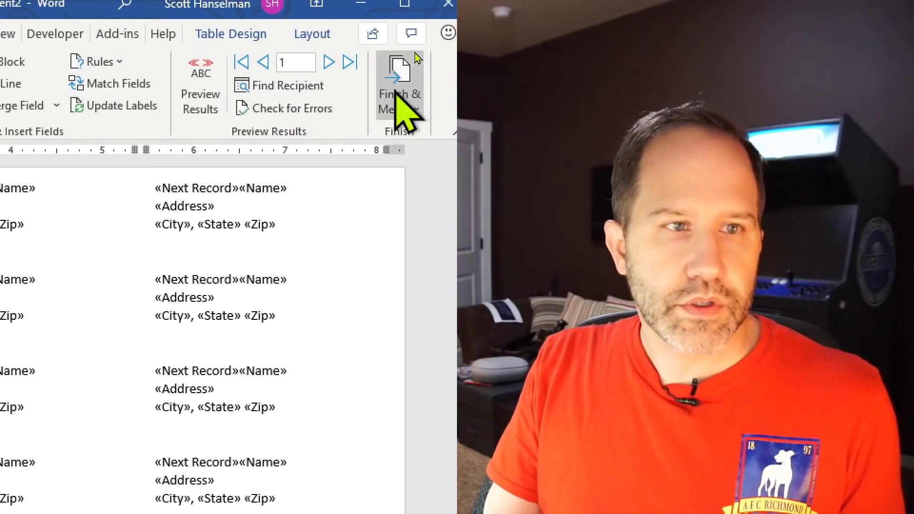
Merge all records to the printer and send the labels to print.
click(411, 68)
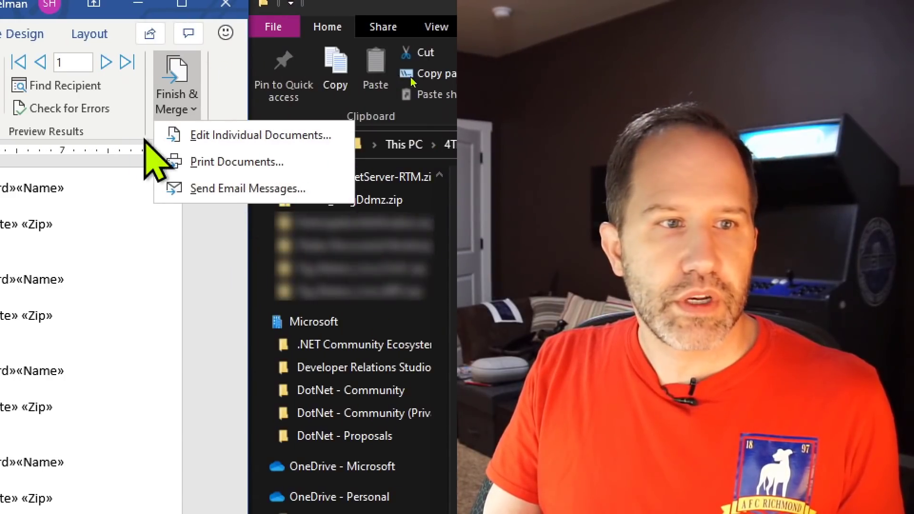
key(Escape)
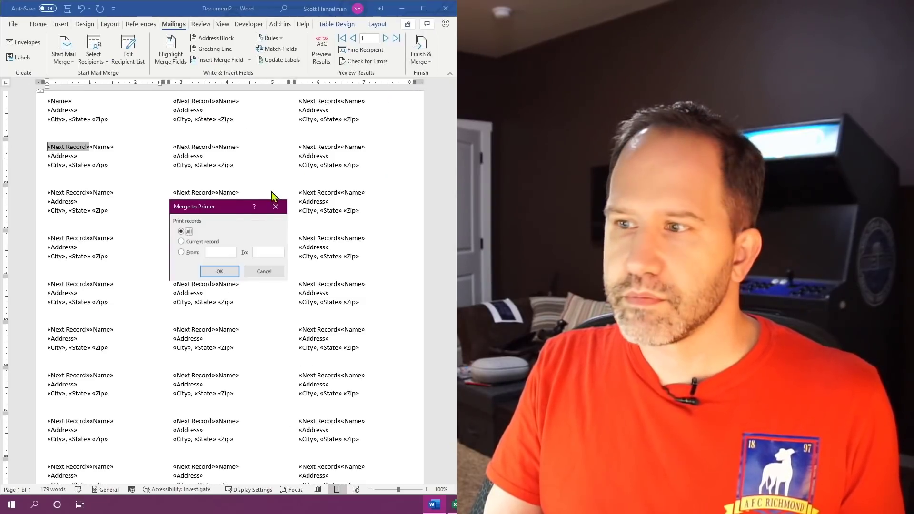
click(218, 271)
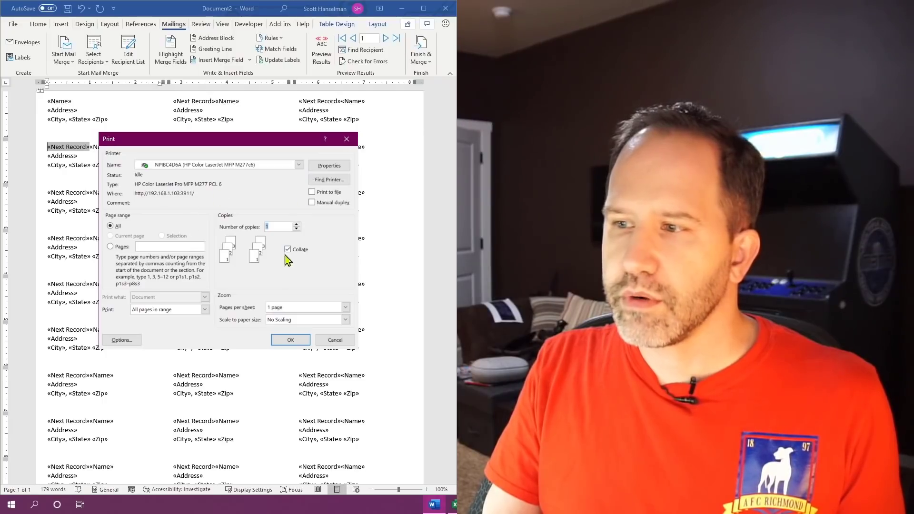
click(289, 339)
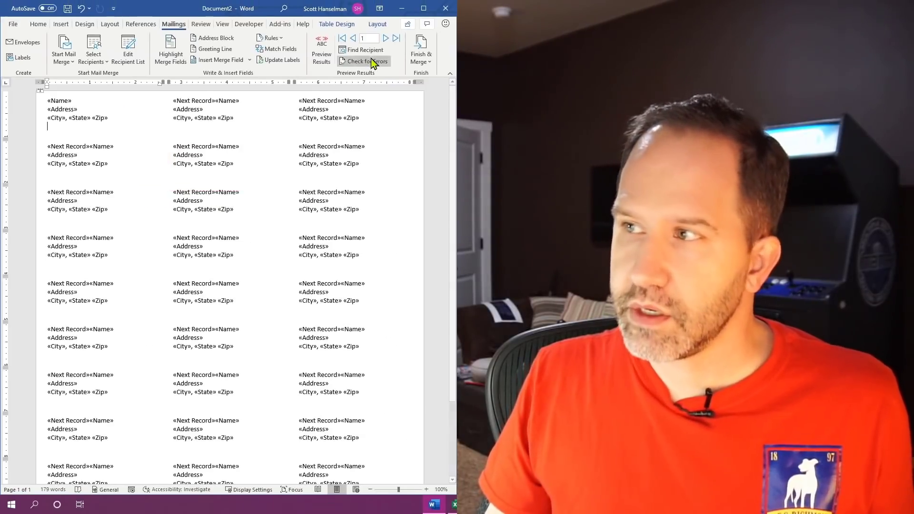
Choose Finish & Merge > Print Documents to reach the Merge to Printer dialog with All records.
click(423, 64)
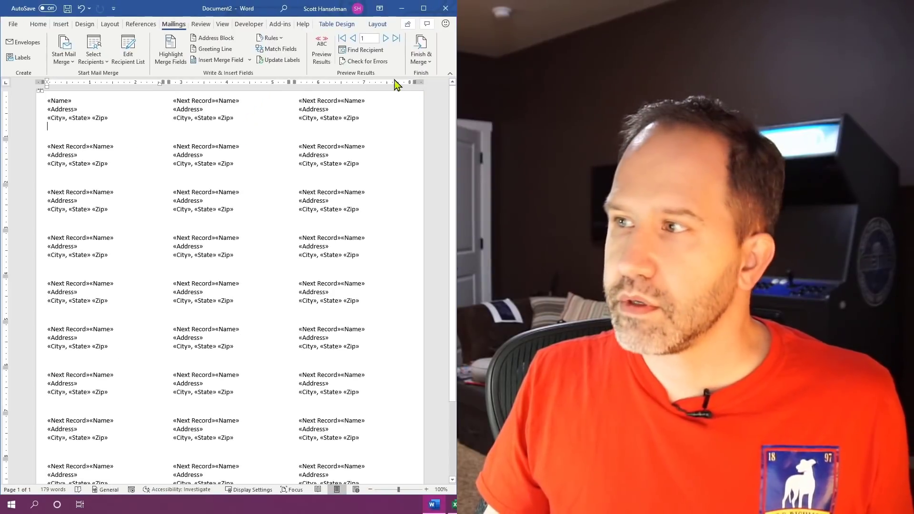
click(189, 19)
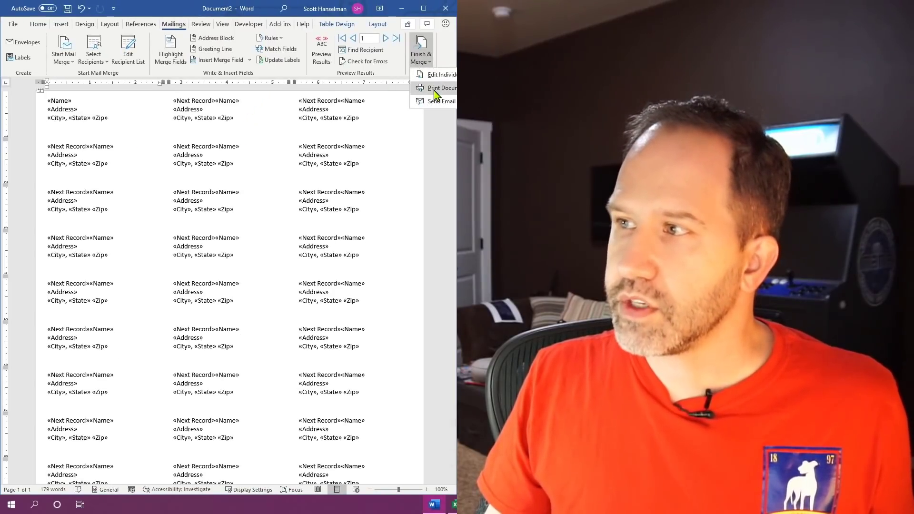
click(216, 85)
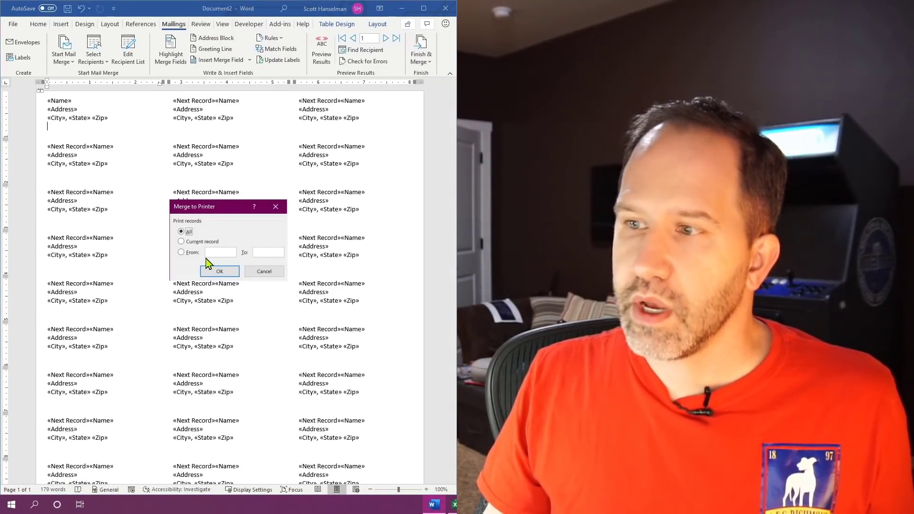